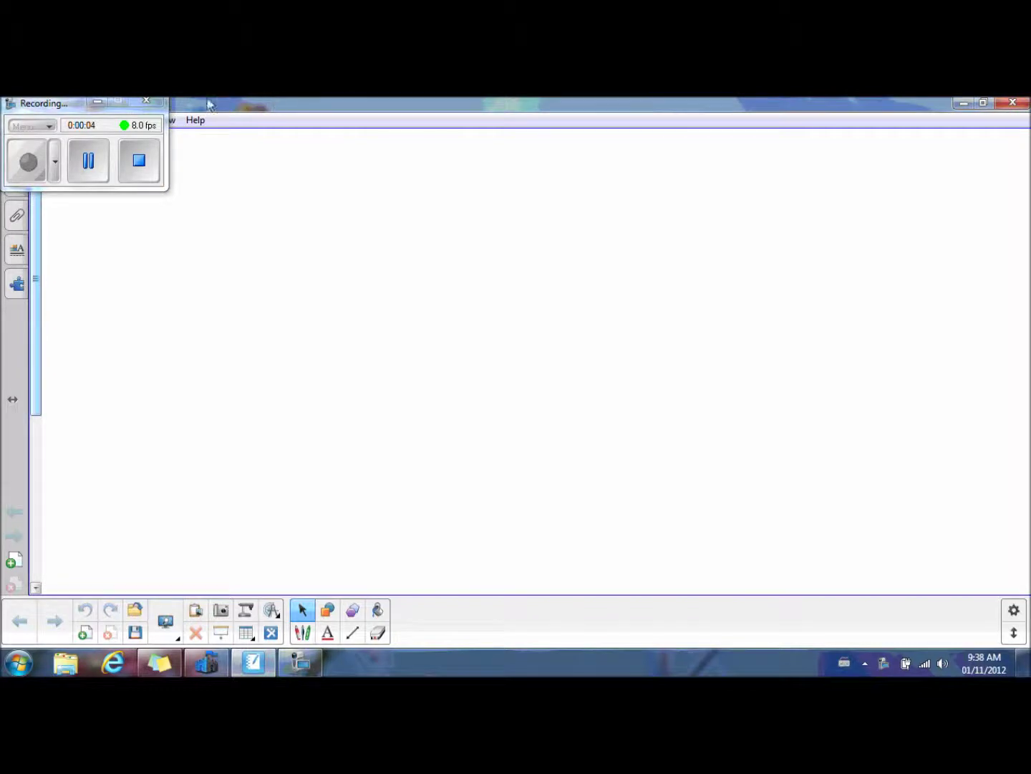
- Open the Gallery to show Gallery Essentials with its 6705 items in four categories
click(98, 102)
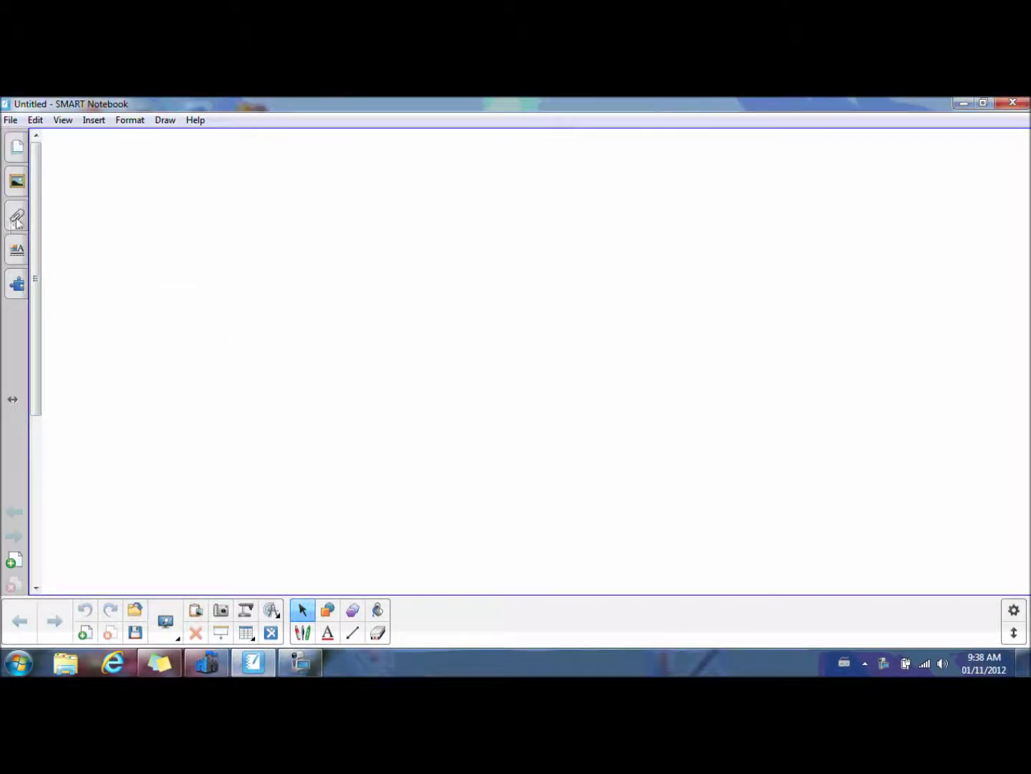
click(17, 183)
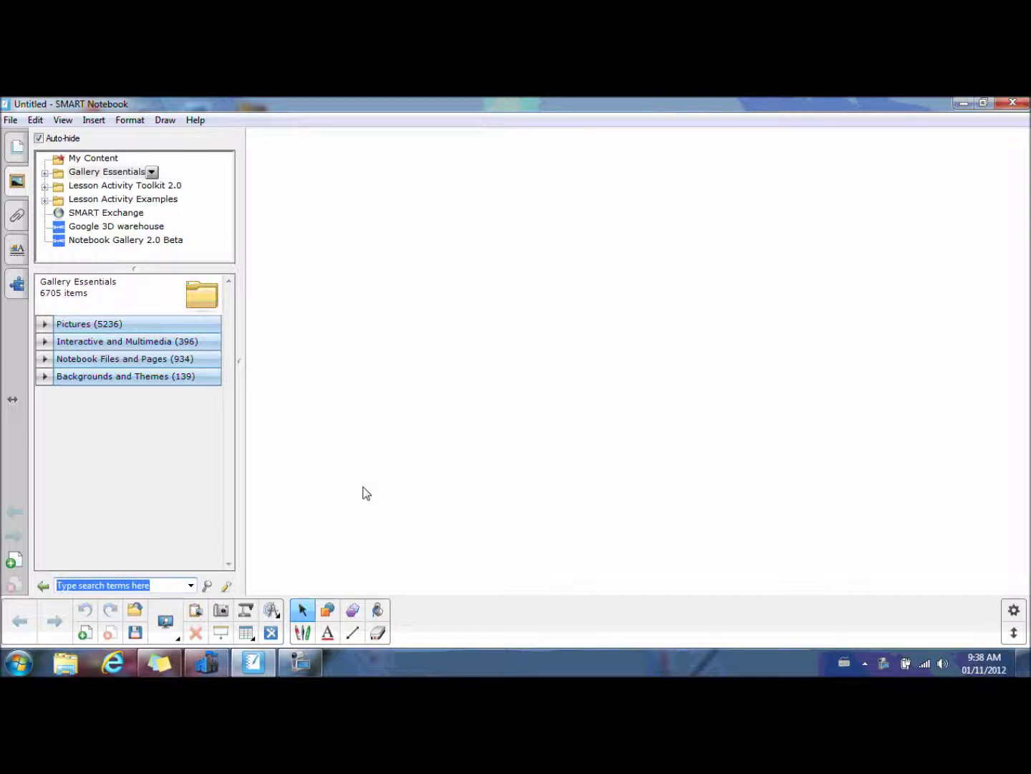
- Search the Gallery for 'vortex' and open the Lesson Activity Toolkit 2.0 collection (760 items)
text(vor)
key(Return)
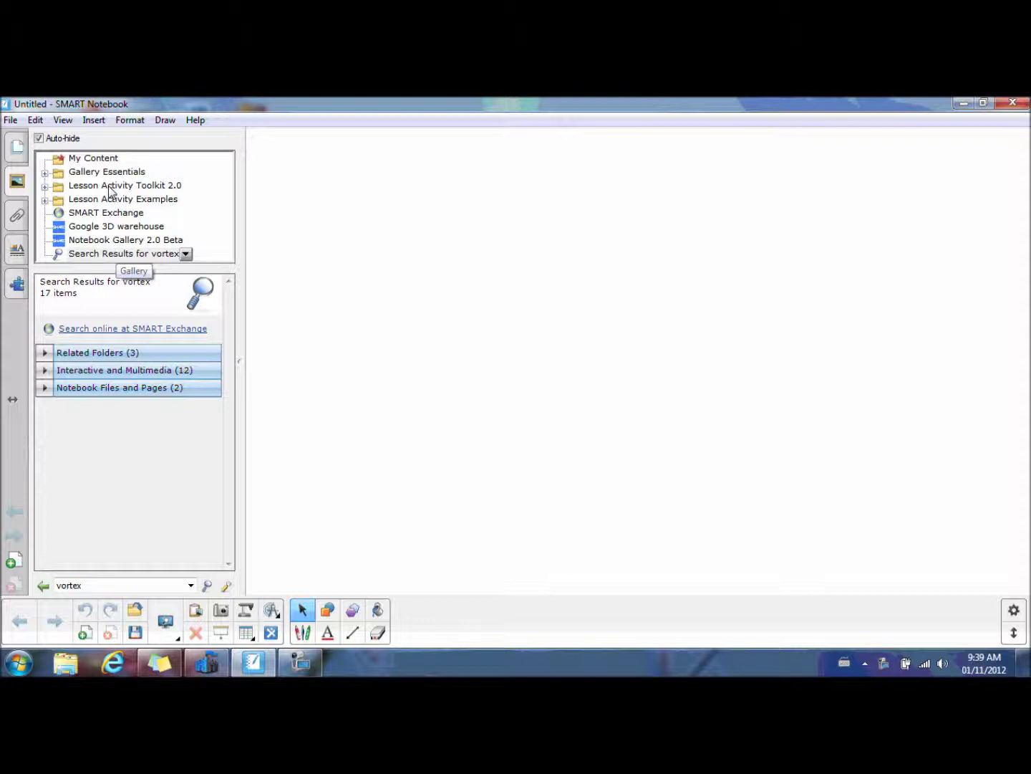
click(110, 187)
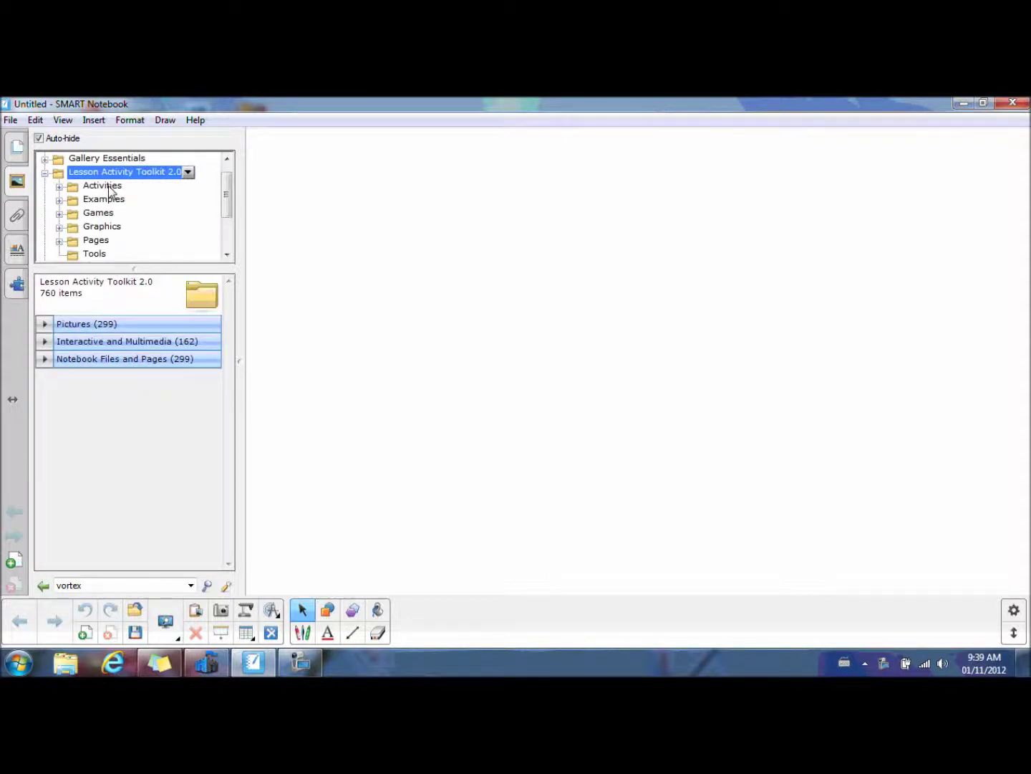
- Expand the Toolkit's Interactive and Multimedia category (162 items) and select Blue - Vortex sort
click(89, 330)
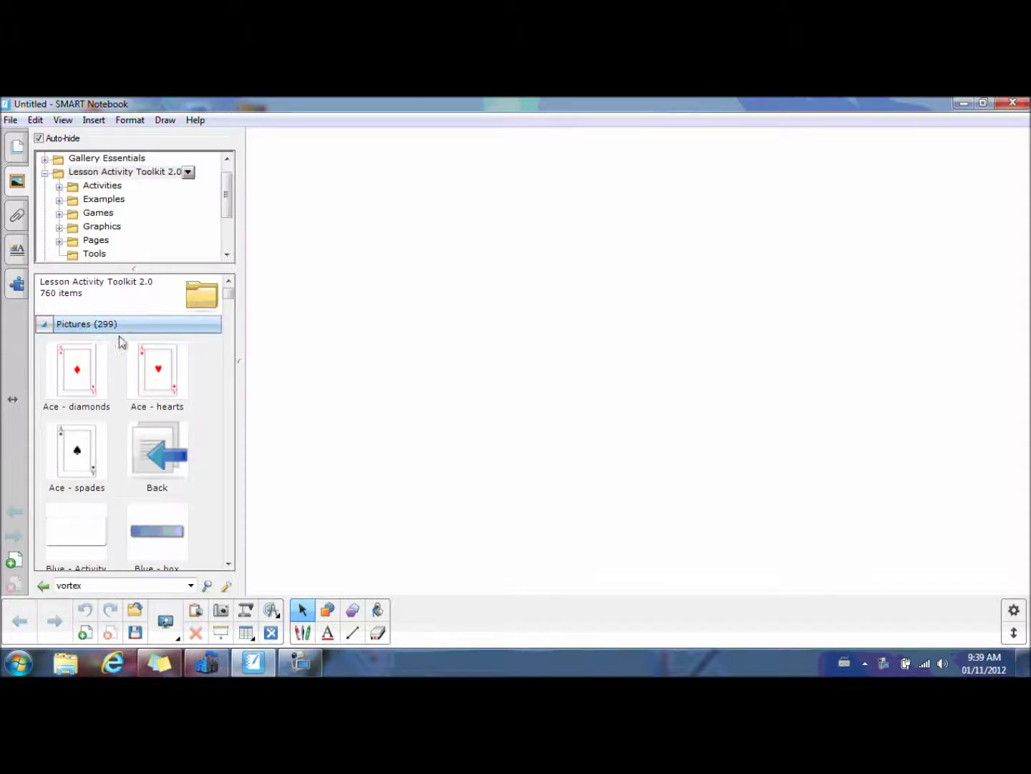
click(118, 326)
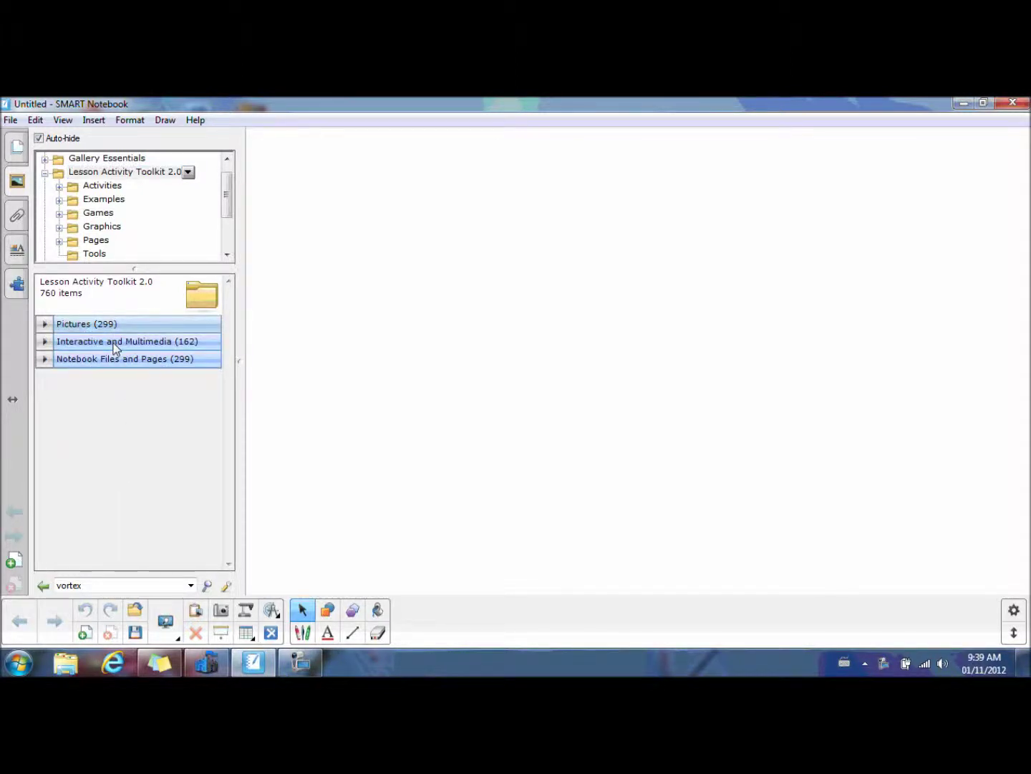
click(113, 344)
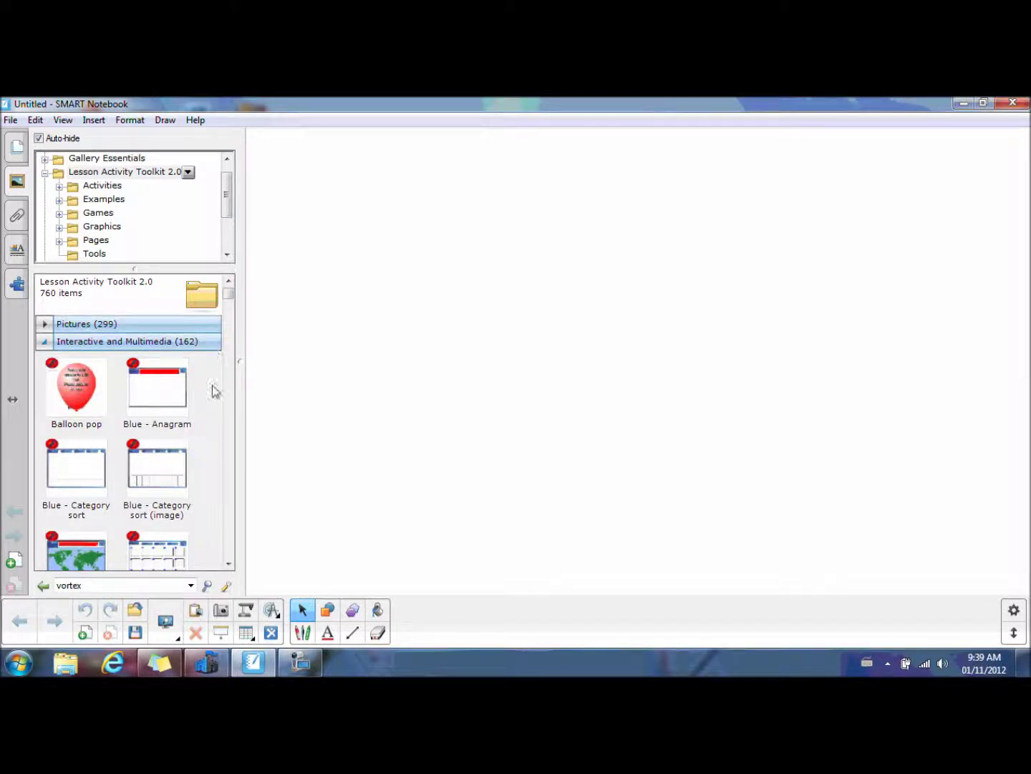
click(228, 564)
click(229, 564)
drag(229, 565, 228, 565)
click(69, 460)
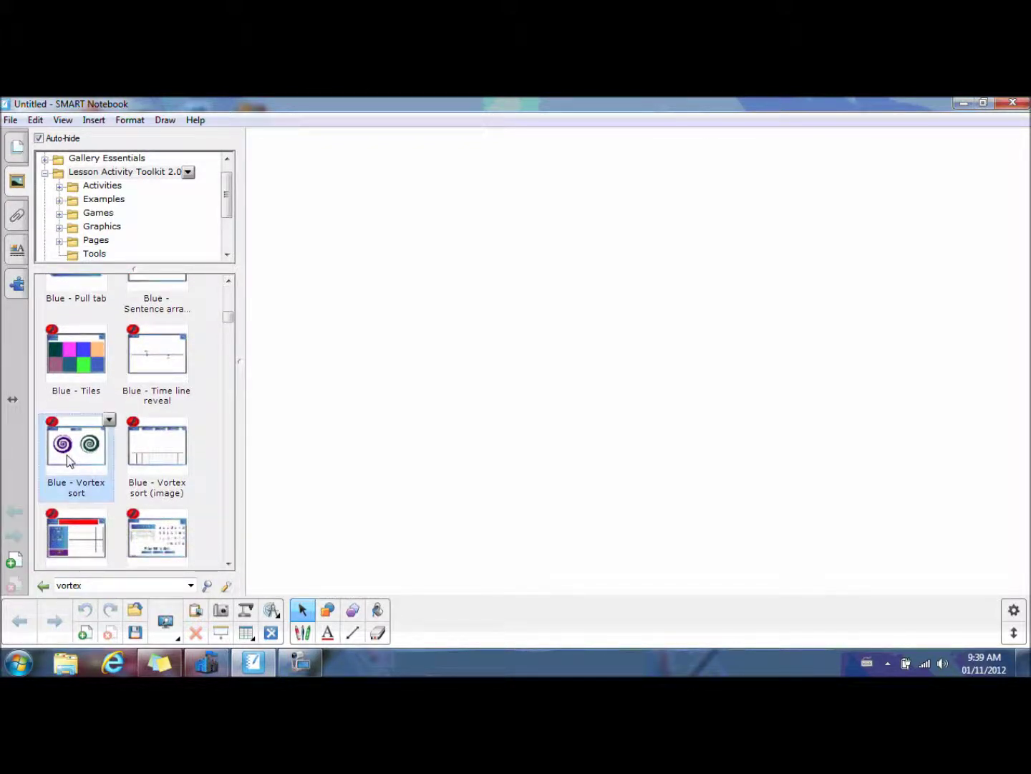
- Drop Blue - Vortex sort onto the page, narrow and hide the Gallery, and select the activity
drag(69, 460, 627, 413)
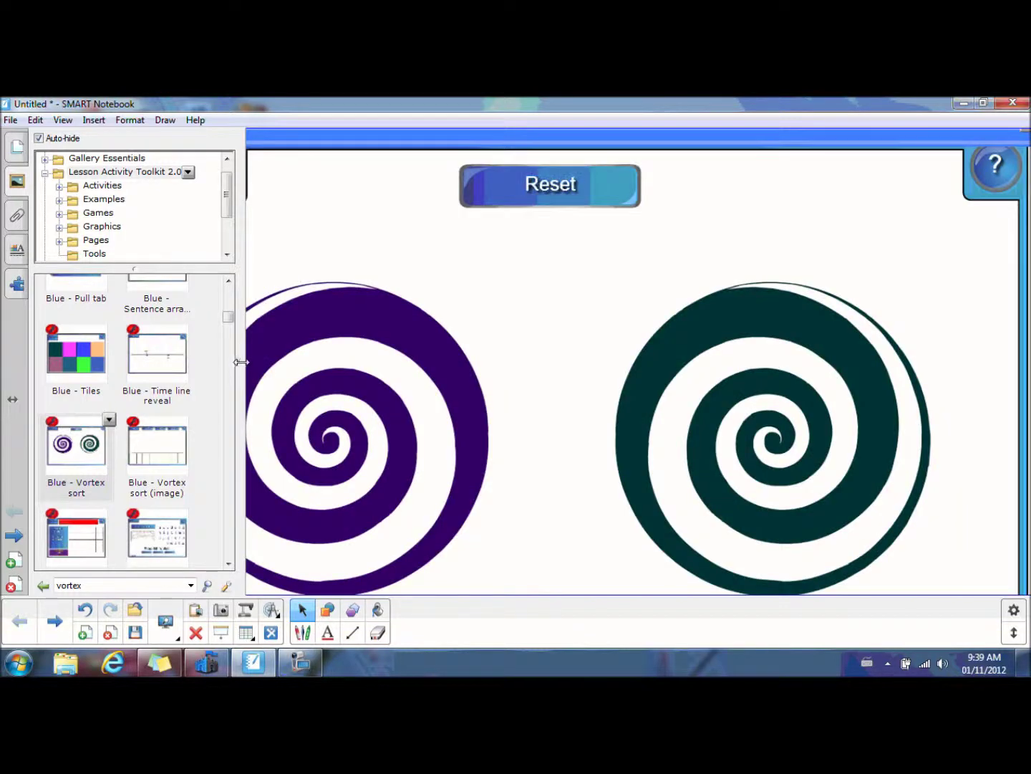
drag(244, 360, 154, 367)
click(247, 360)
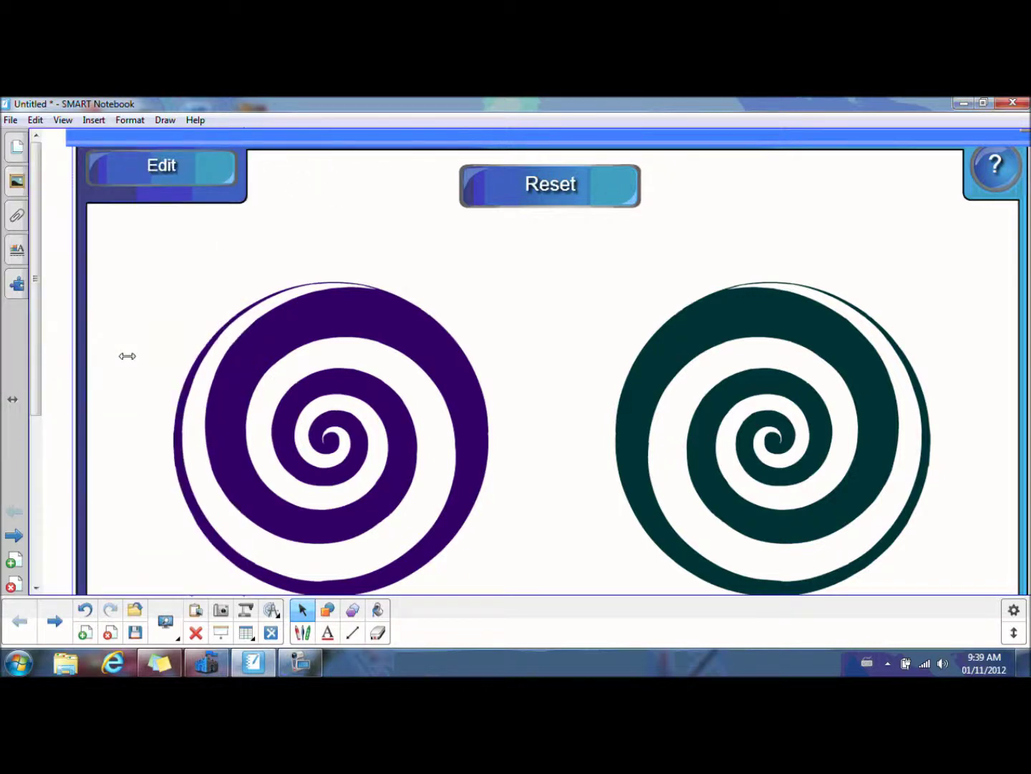
click(171, 177)
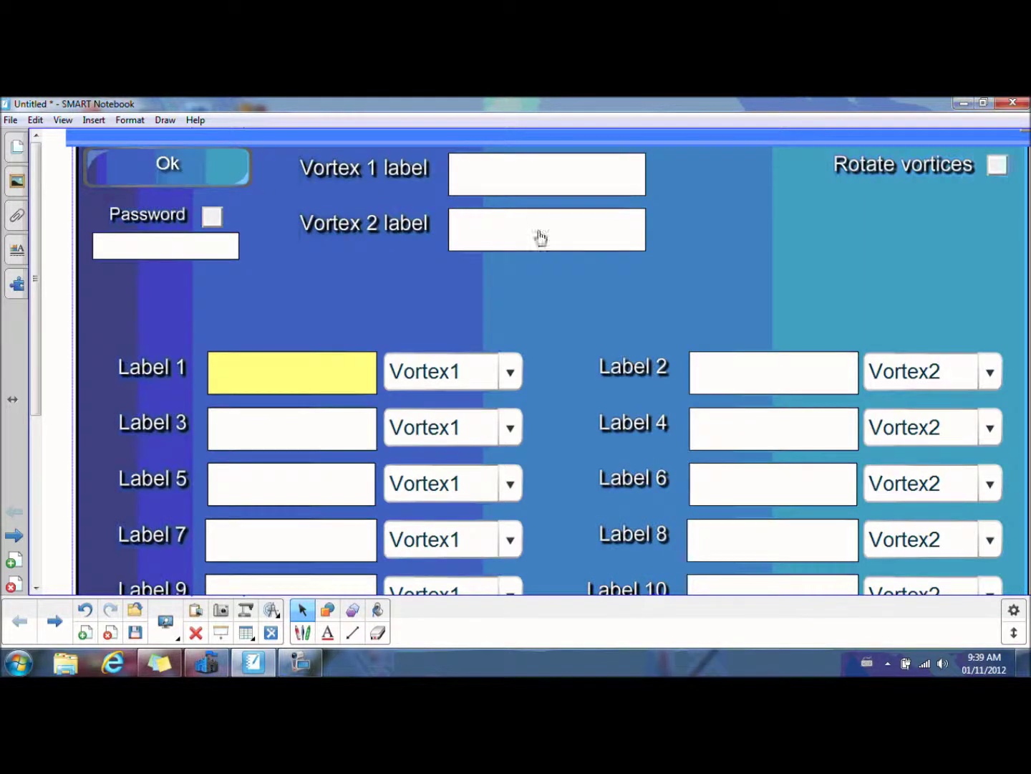
- Name Vortex 1 'Urban' and Vortex 2 'Rural' in the activity's settings
click(549, 172)
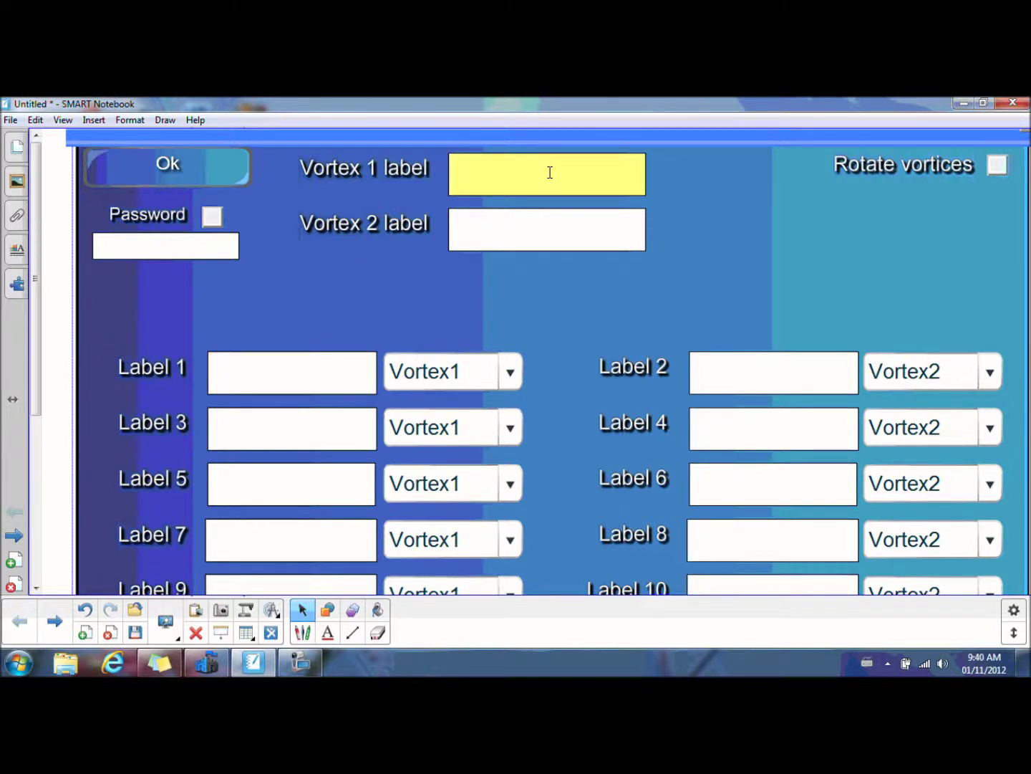
text(U)
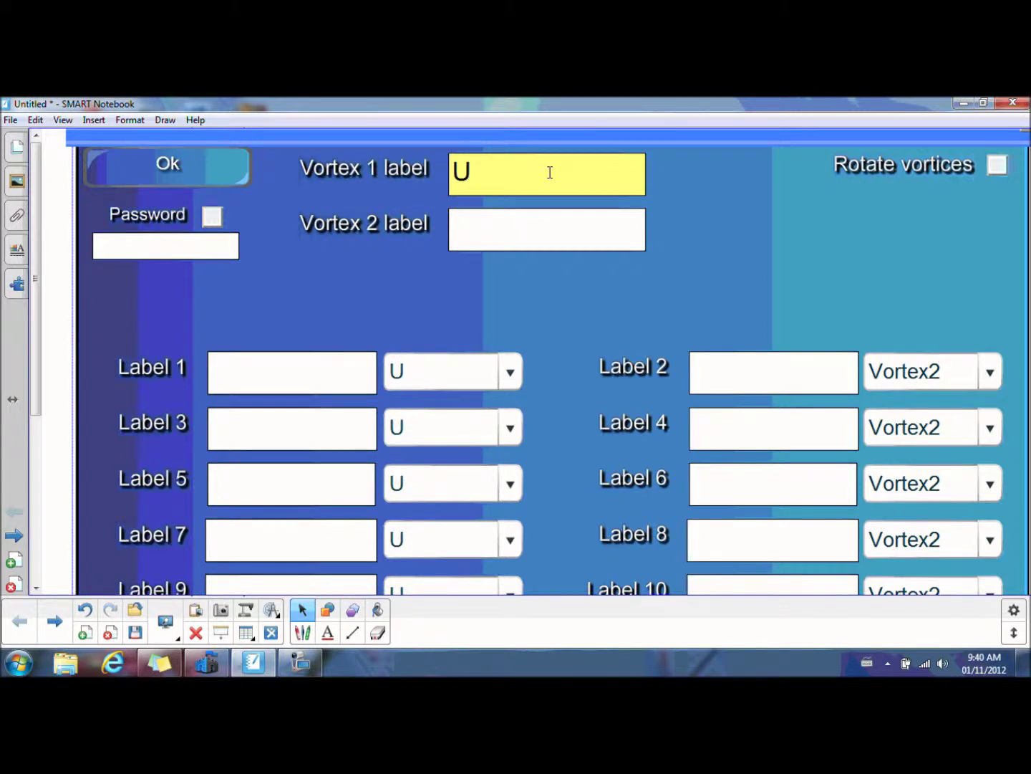
text(rban)
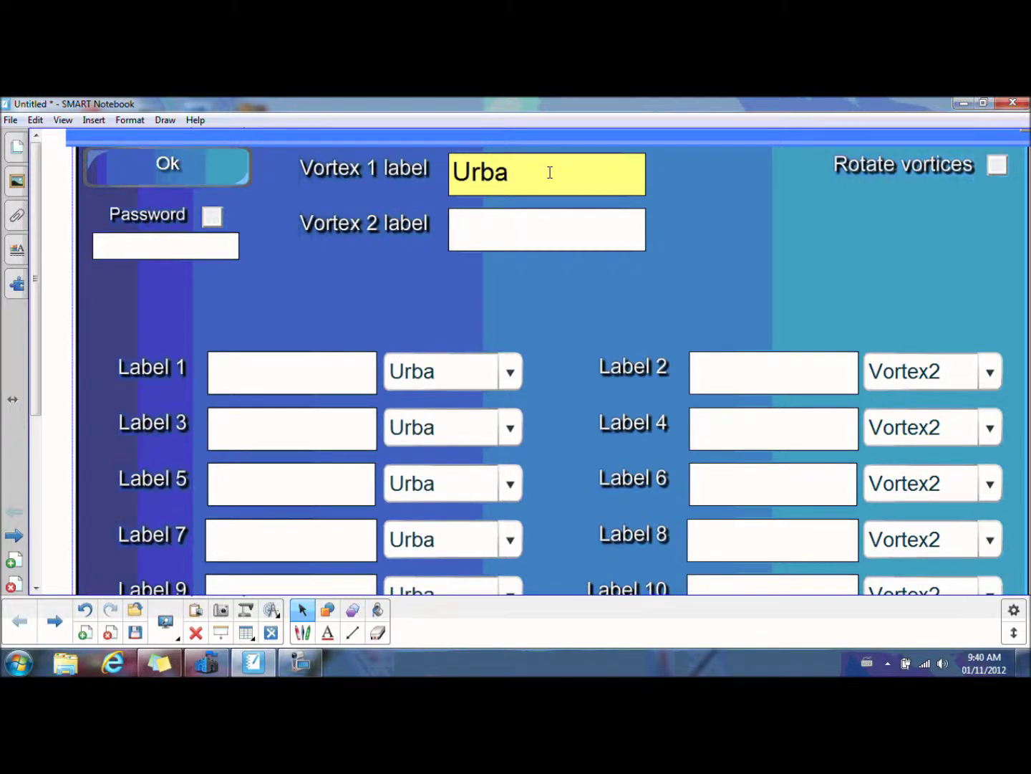
click(536, 231)
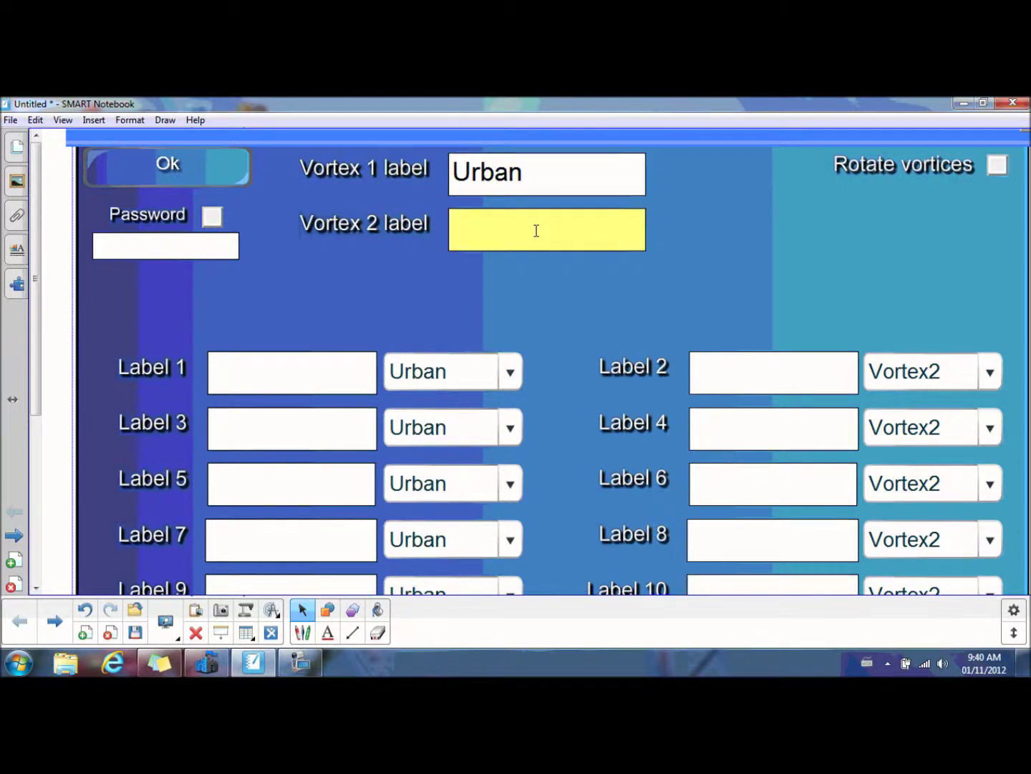
text(Rural)
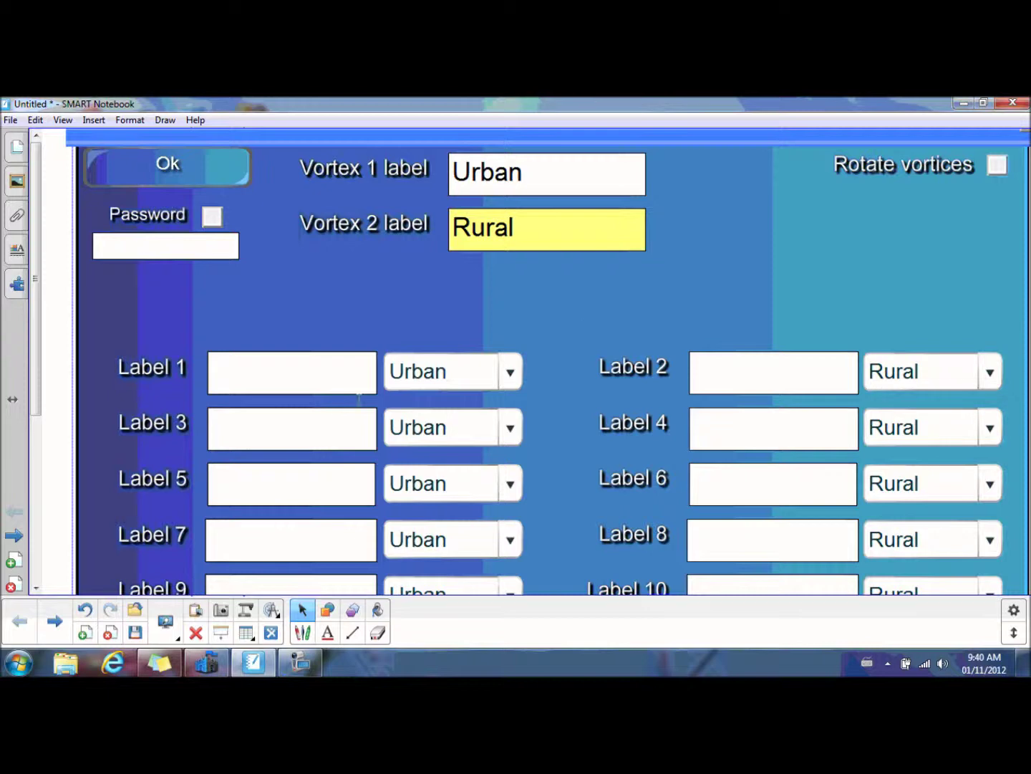
- Enter the Urban labels City, Bus and Car in Labels 1, 3 and 5
click(301, 373)
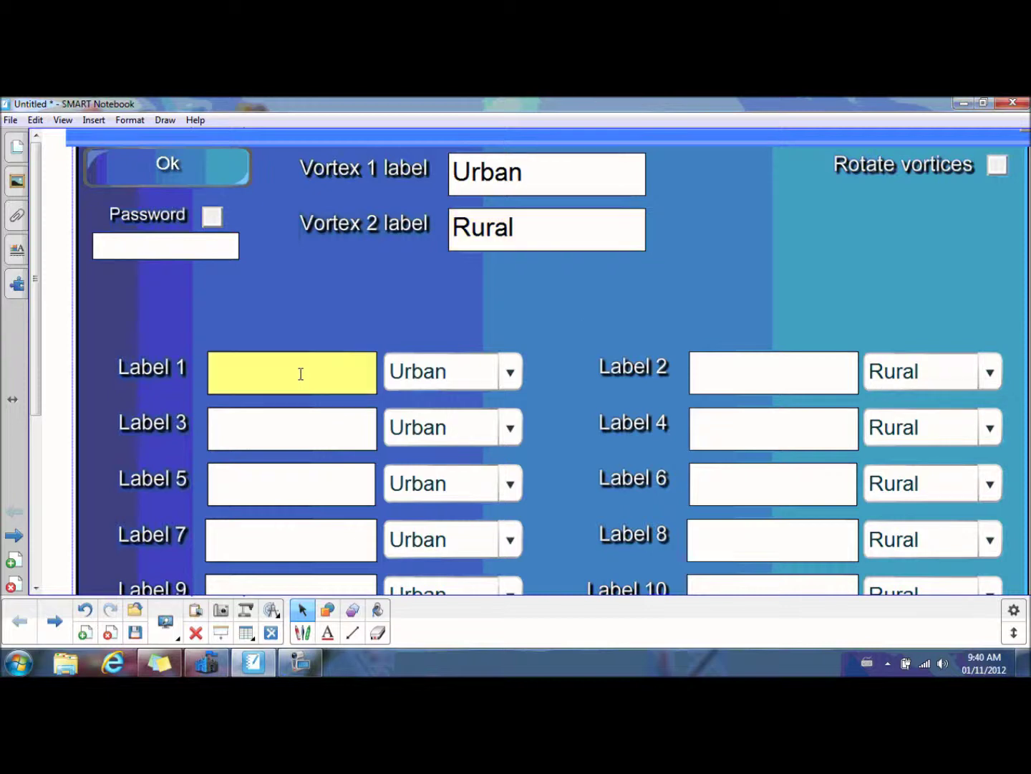
text(City)
click(281, 433)
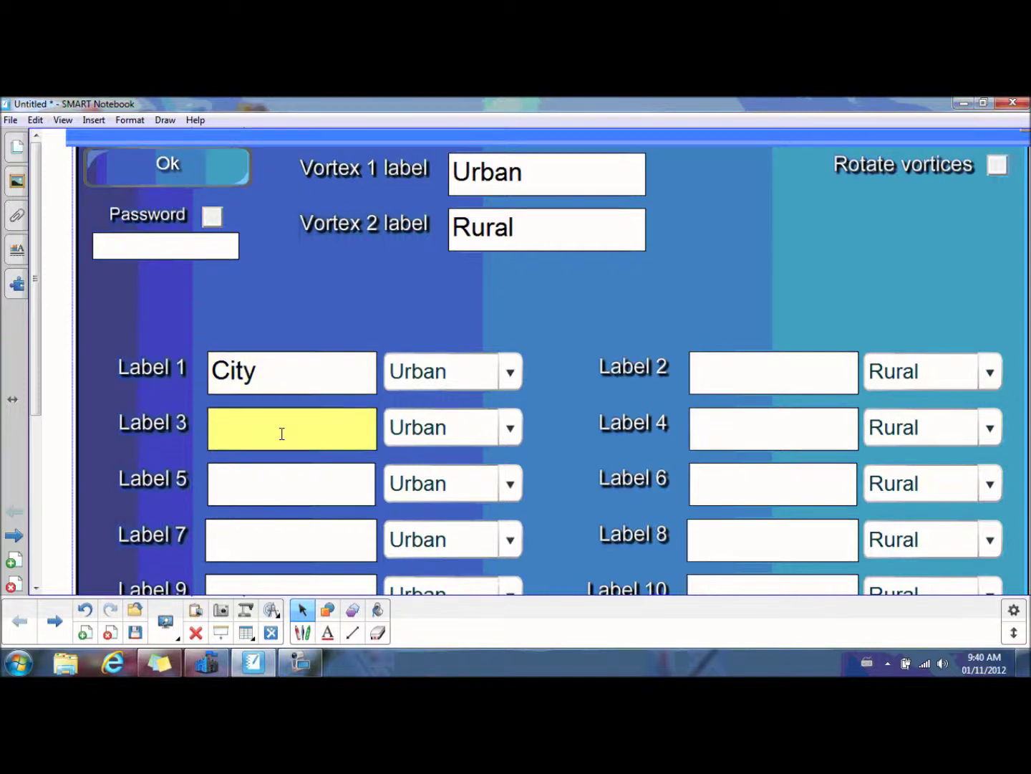
text(Bus)
click(265, 475)
text(Car)
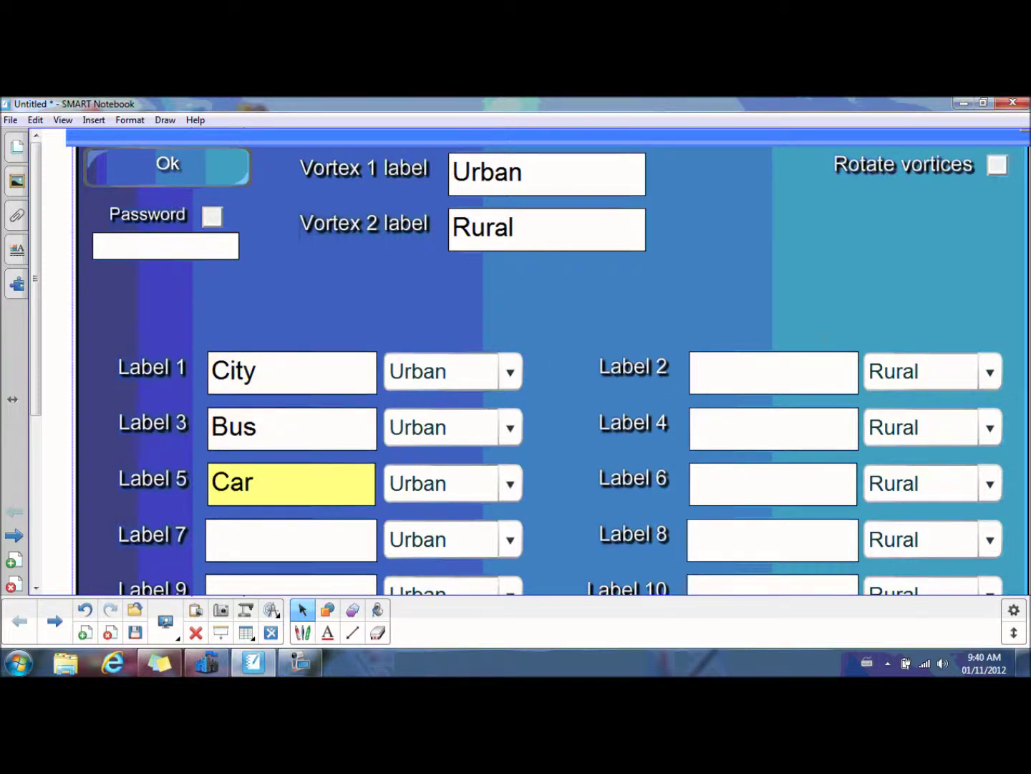
- Enter Rural labels Farm, Tractor and Horse in Labels 2, 4, 6, enable Rotate vortices, and apply
click(765, 382)
text(Farm)
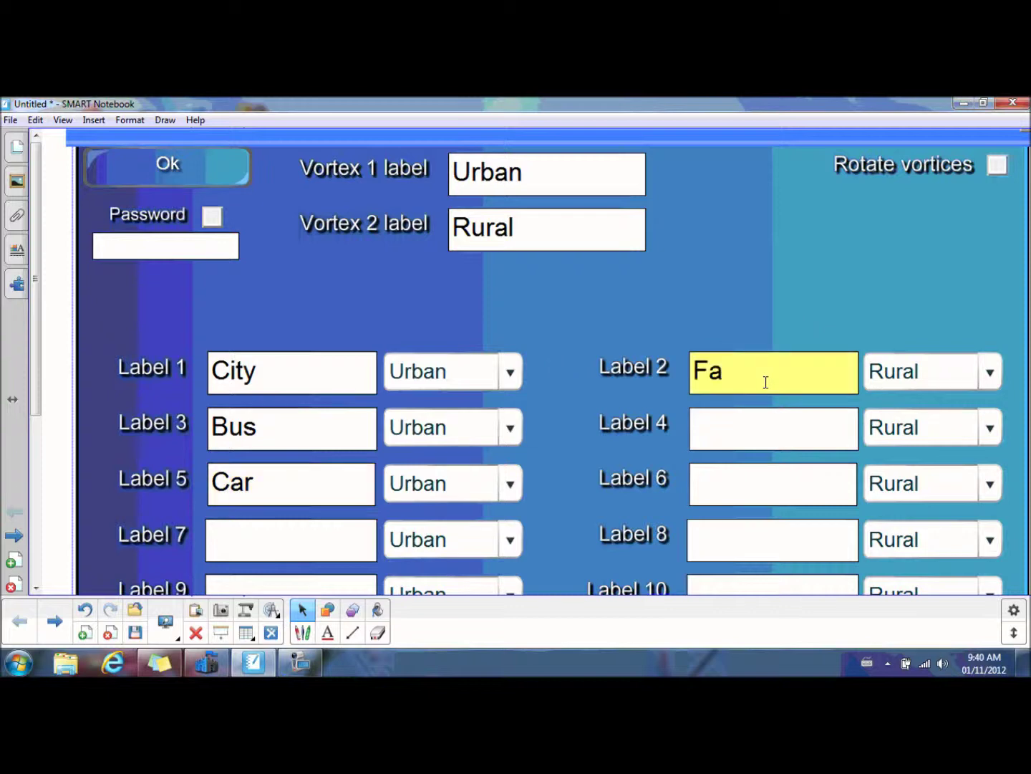
click(761, 428)
text(Tractor)
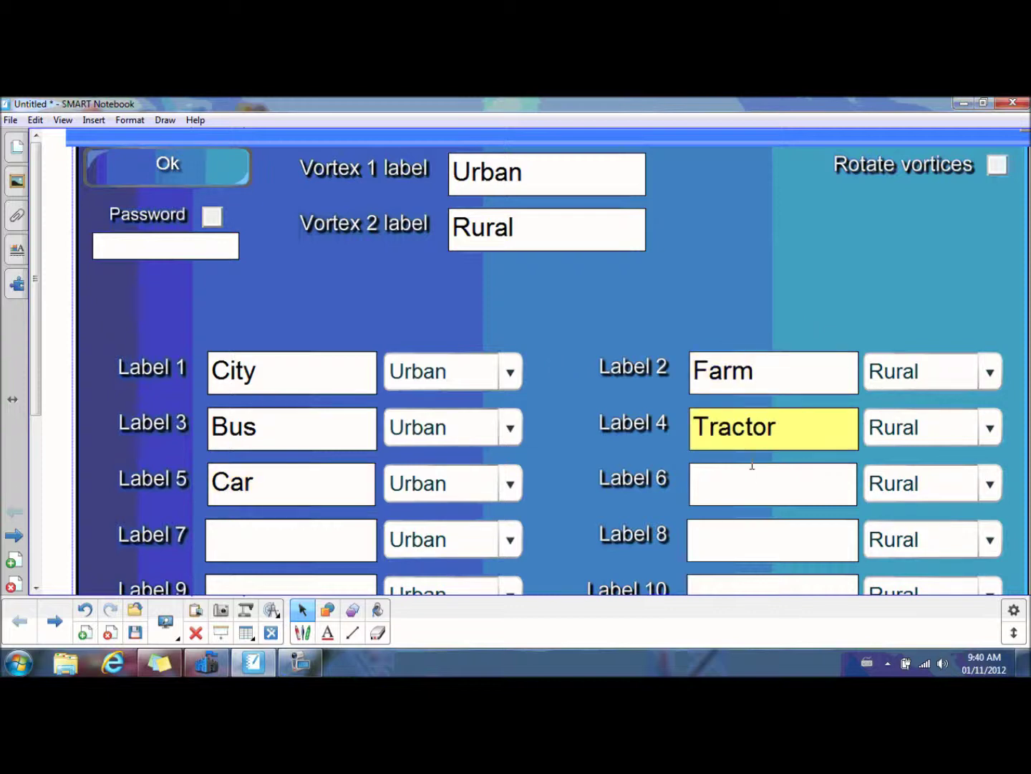
click(752, 466)
text(Horse)
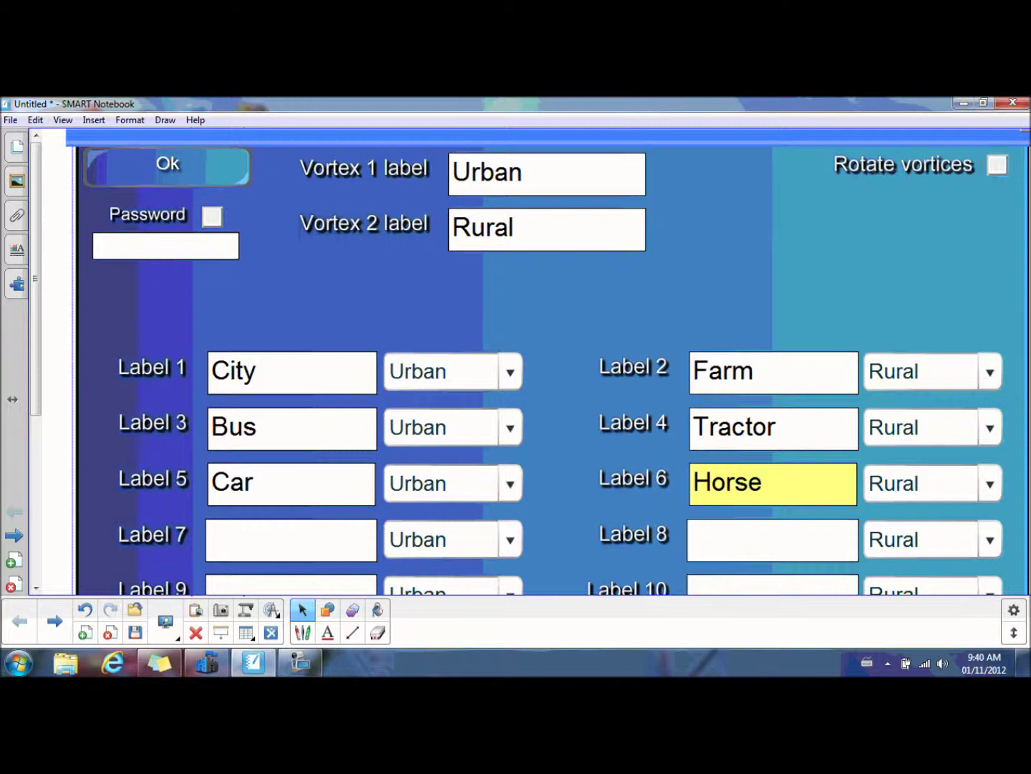
click(996, 168)
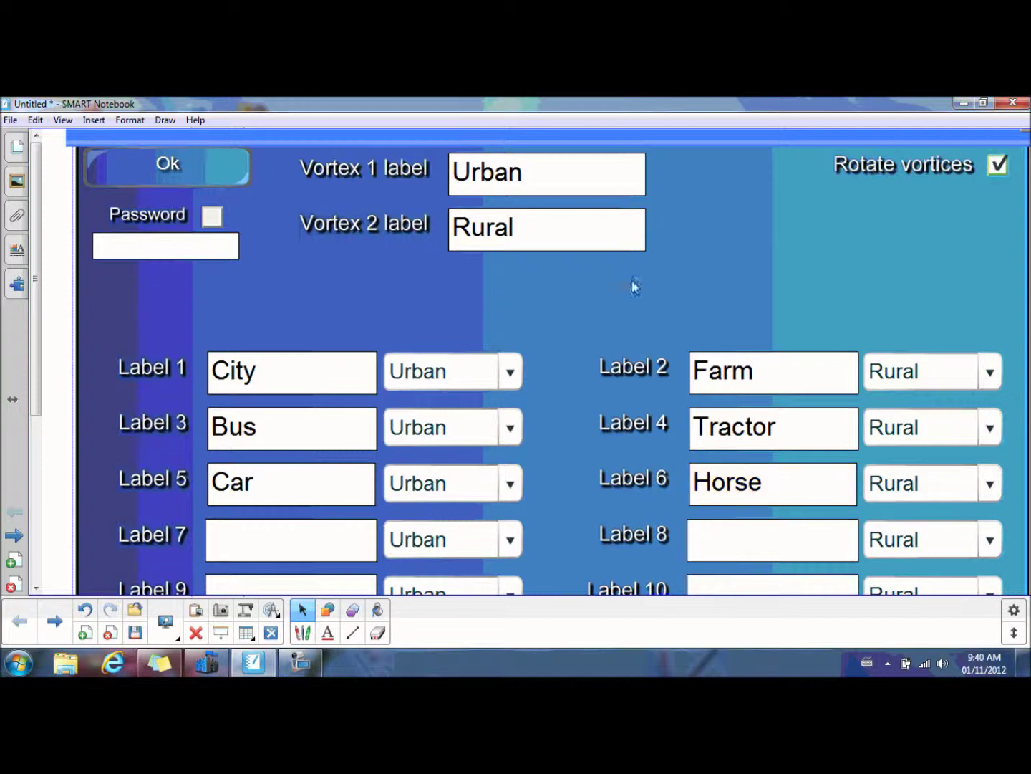
click(192, 178)
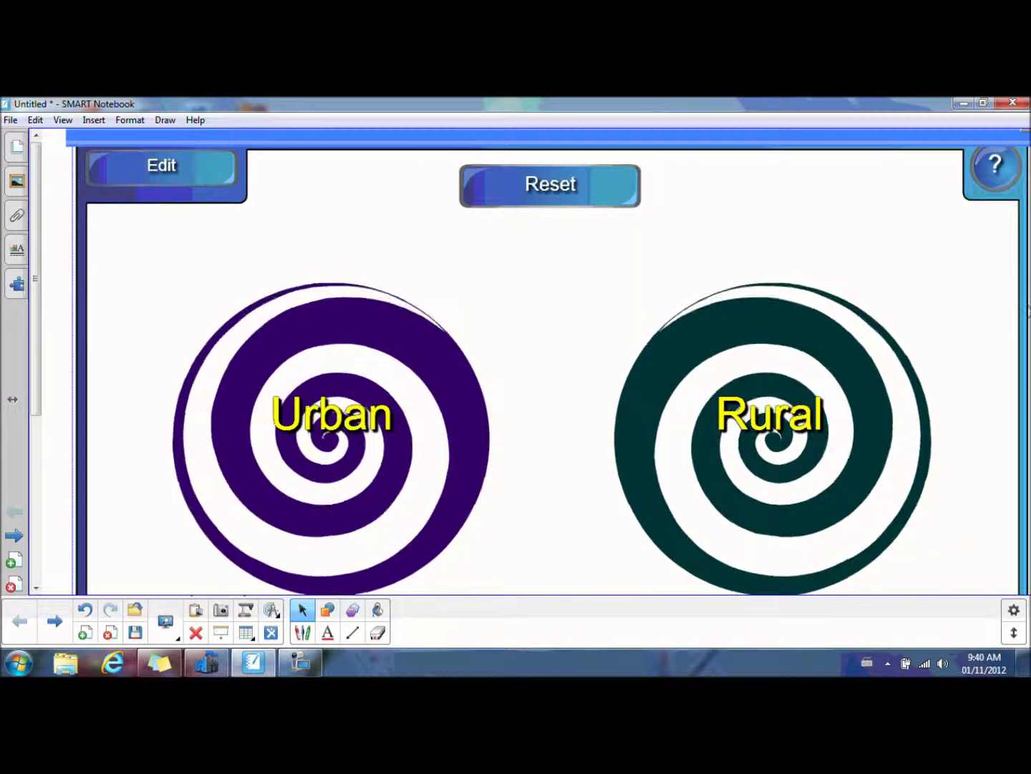
- Test the activity by dragging the Tractor and Farm labels into the spinning Rural vortex
drag(39, 276, 44, 360)
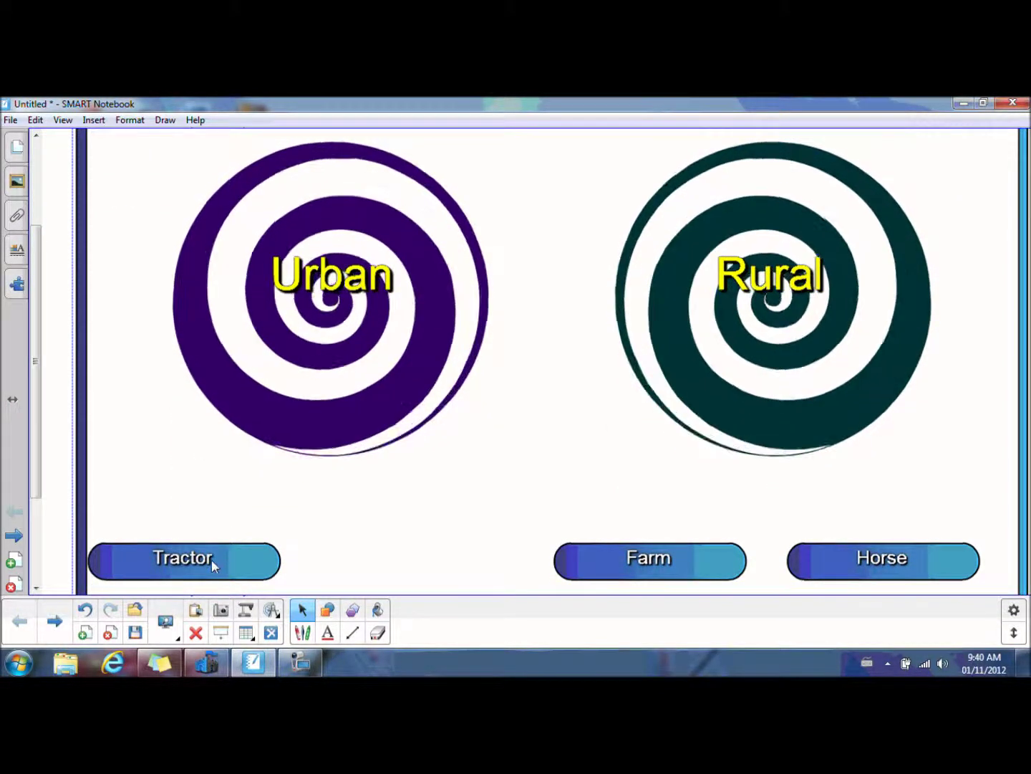
drag(213, 565, 802, 288)
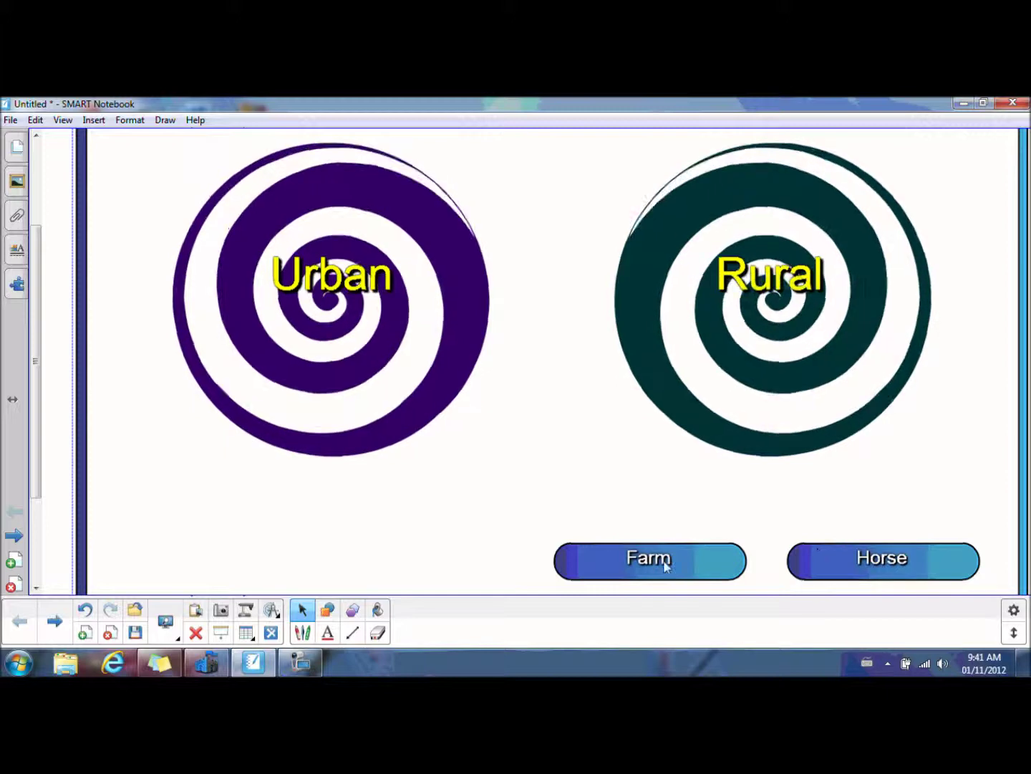
drag(663, 558, 282, 259)
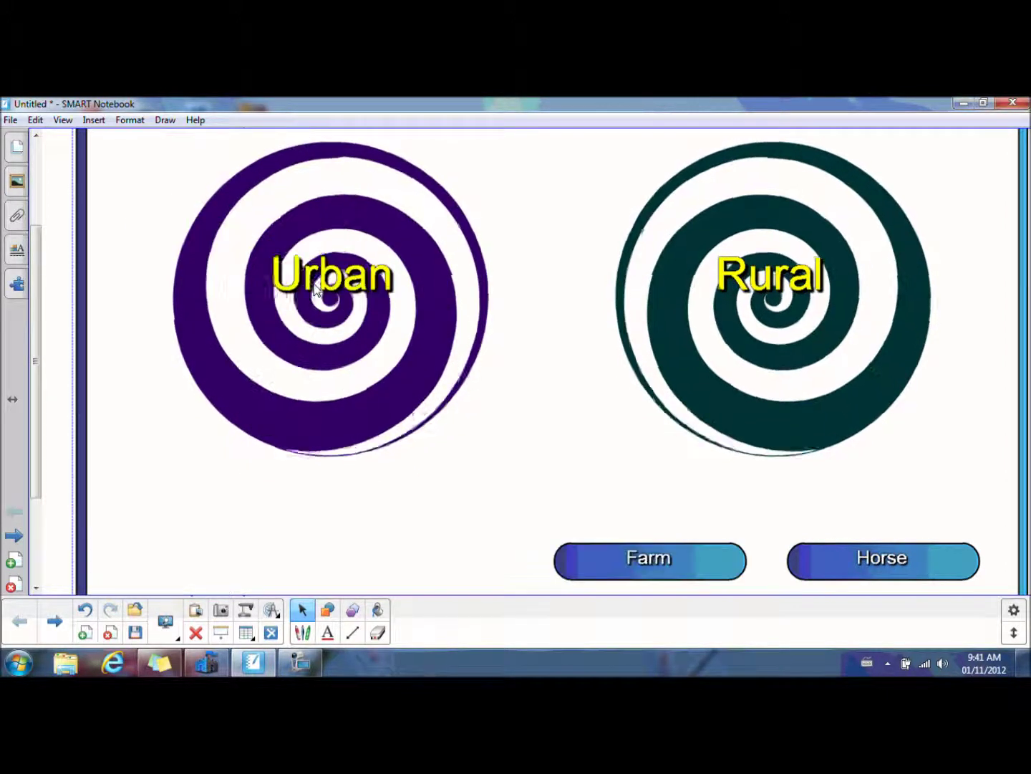
drag(673, 562, 770, 338)
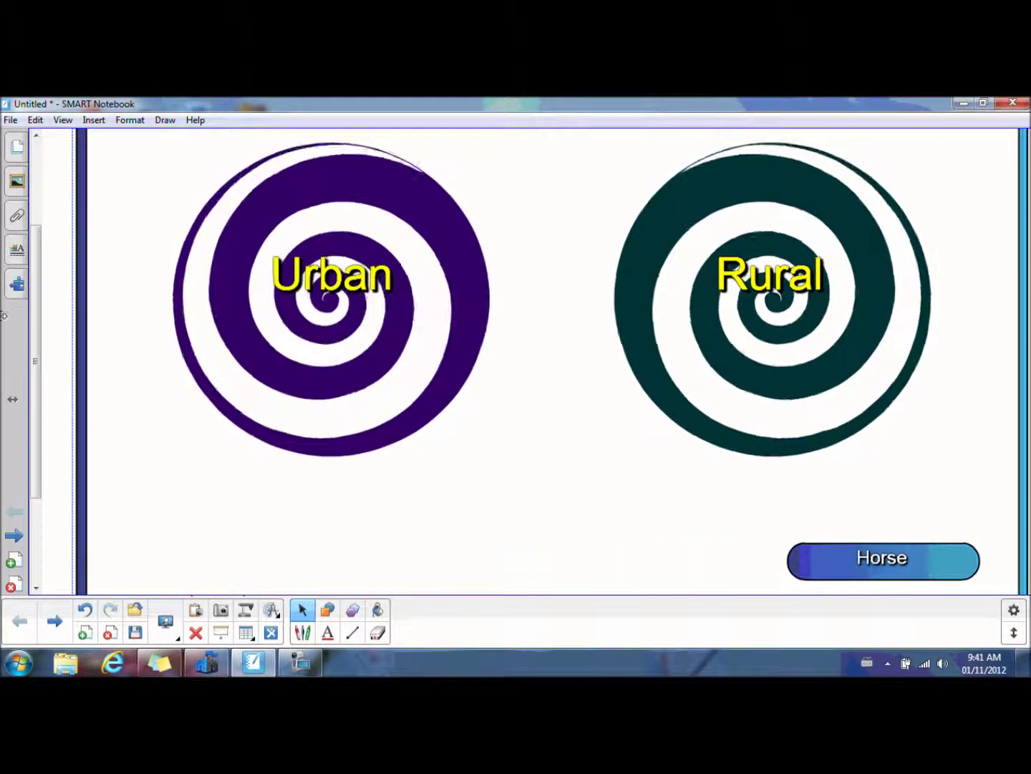
drag(41, 262, 42, 189)
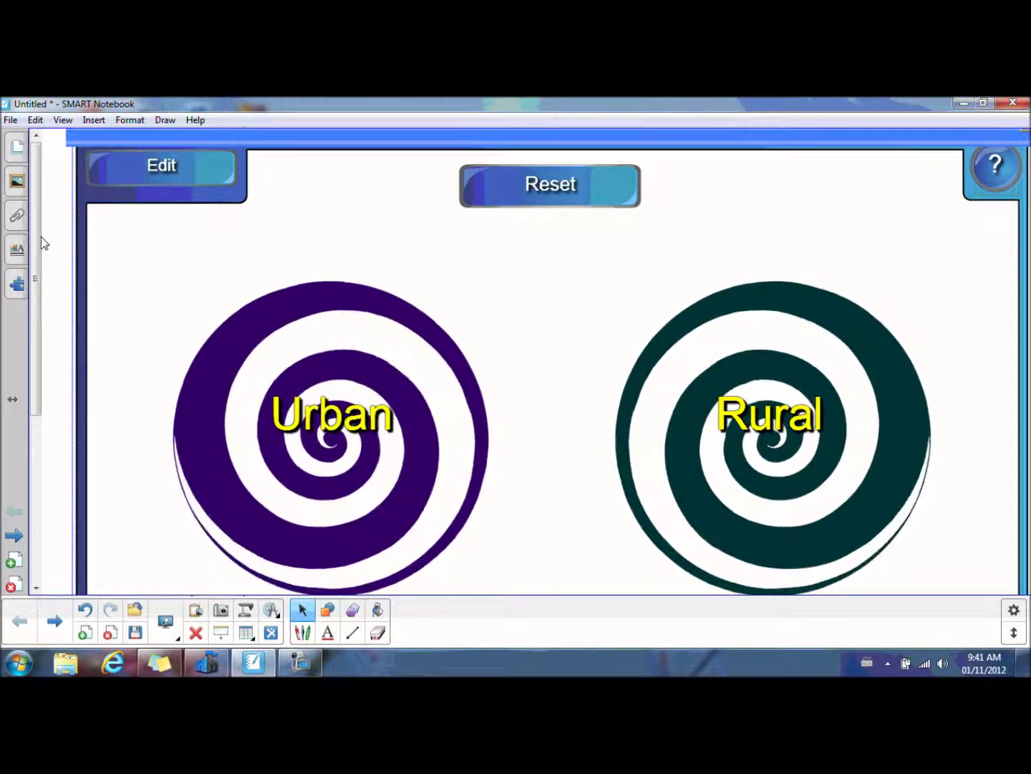
drag(41, 236, 40, 456)
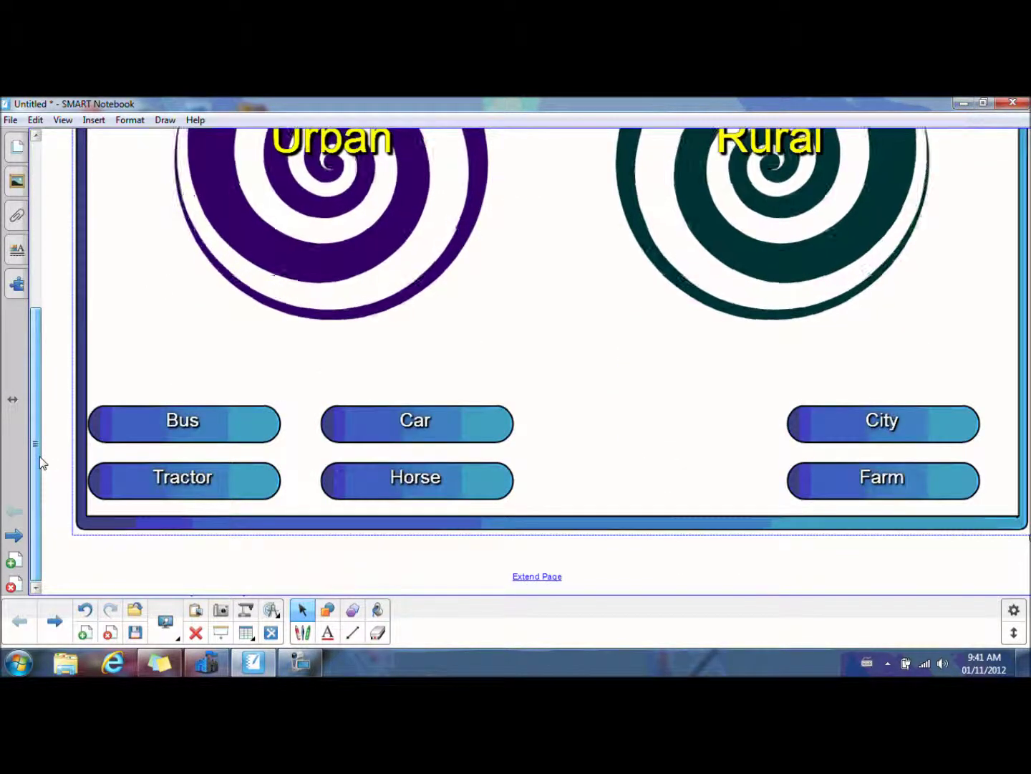